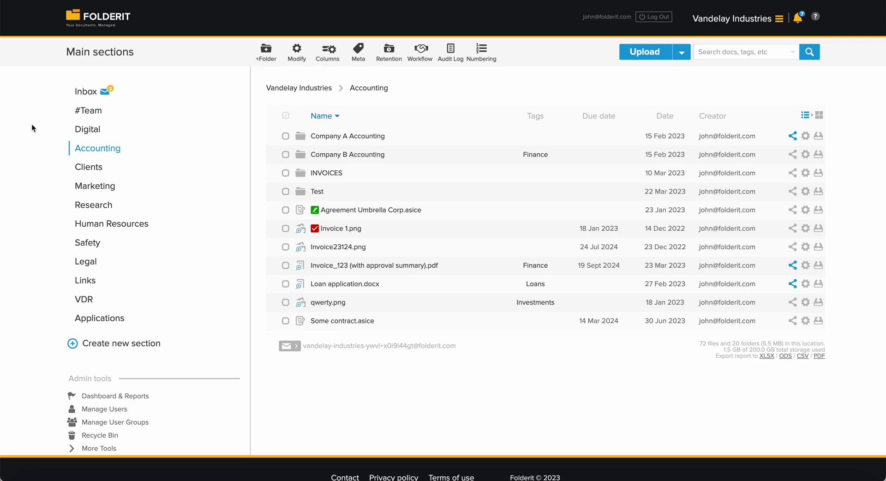
In Manage Users, try the password policy with Enabled and 2FA set to Yes.
left_click(98, 413)
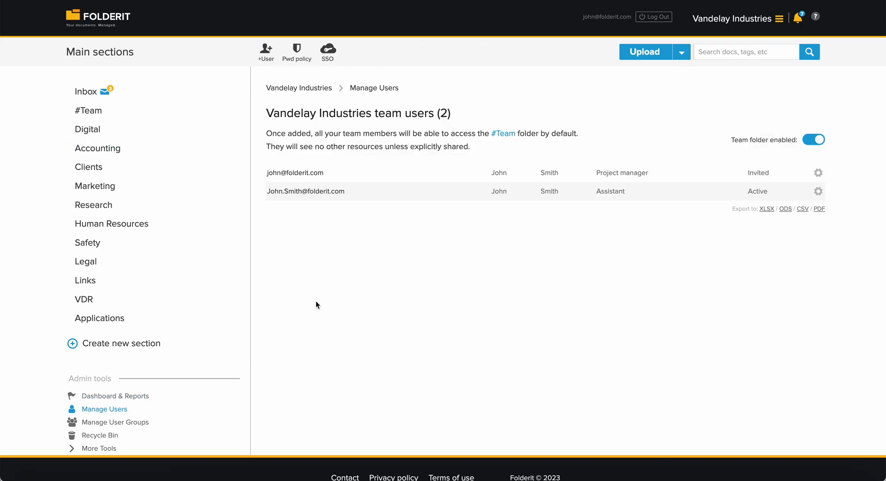
left_click(300, 64)
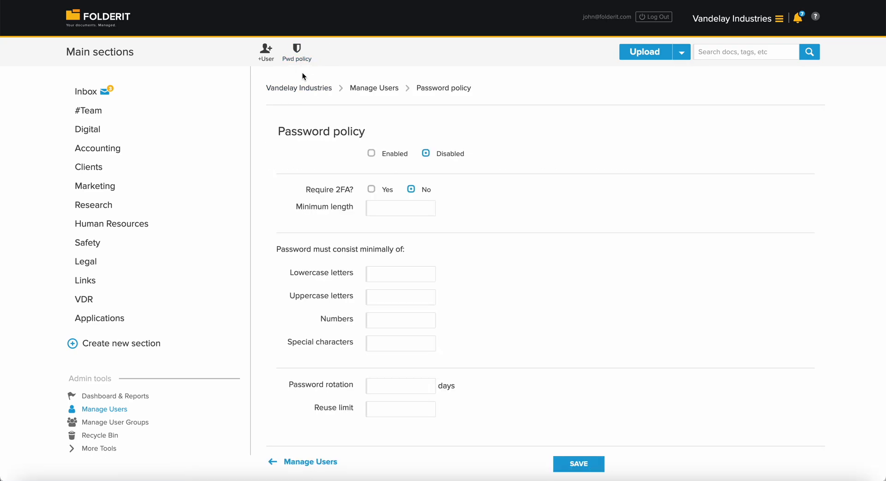
left_click(371, 153)
left_click(372, 189)
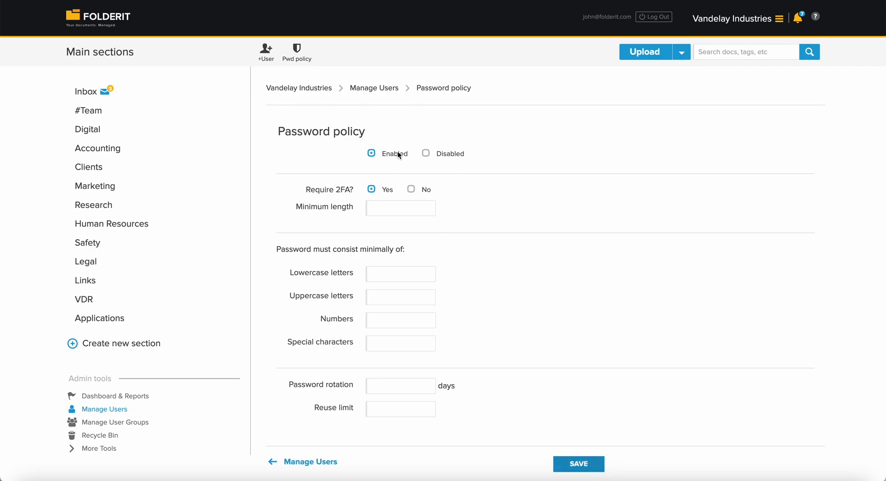
Return to the team users list without saving and start adding a user.
left_click(374, 87)
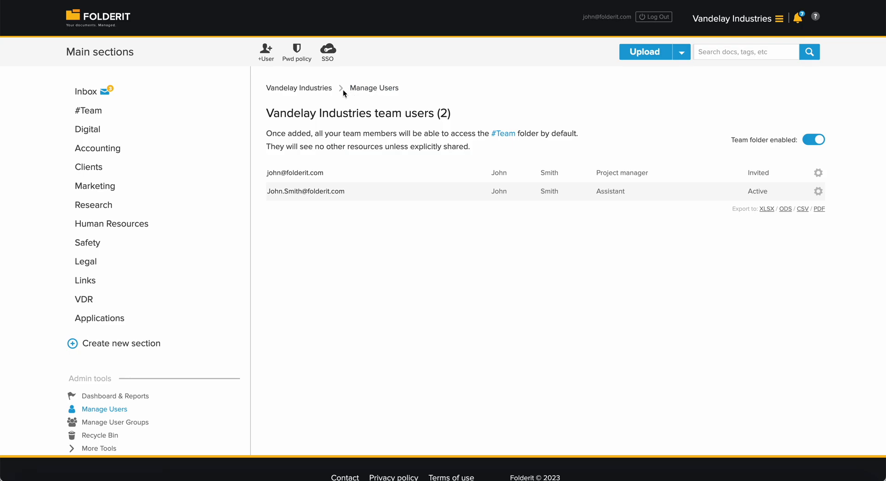
left_click(327, 50)
Create an invited team user with email, first name, last name and position Project Manager.
left_click(267, 53)
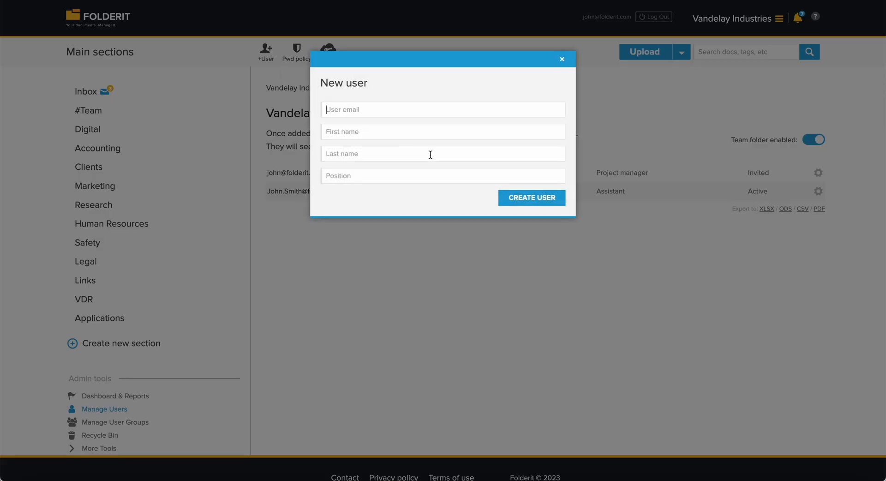
left_click(388, 111)
key("Tab")
key("Tab")
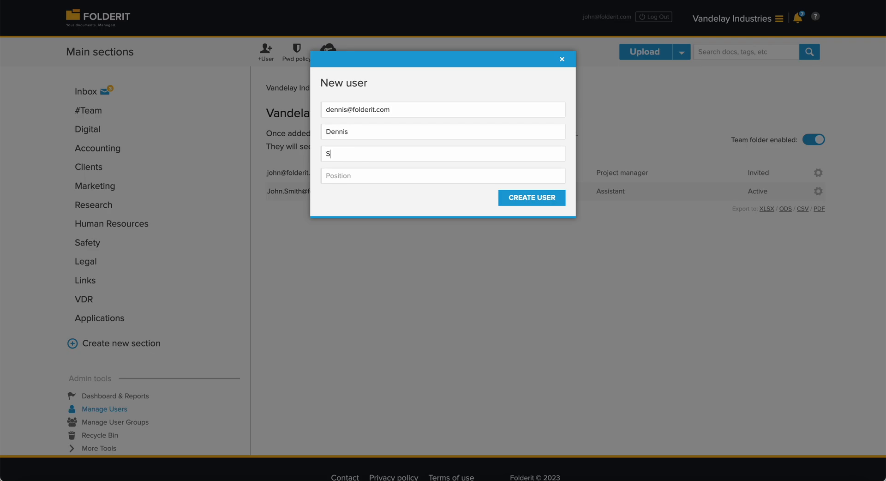
left_click(400, 178)
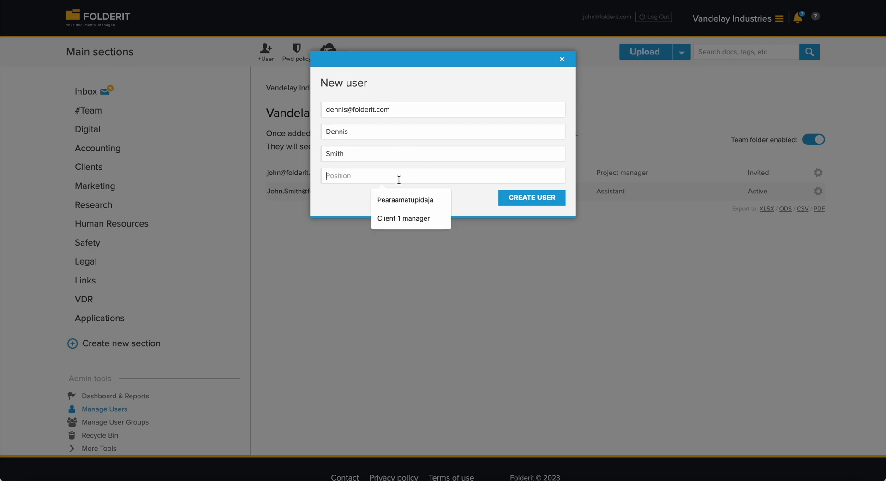
type("Project M")
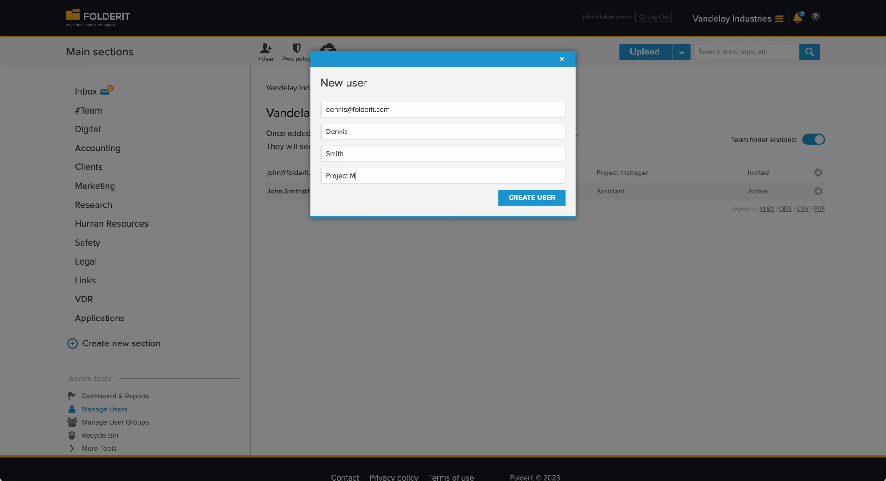
type("anager")
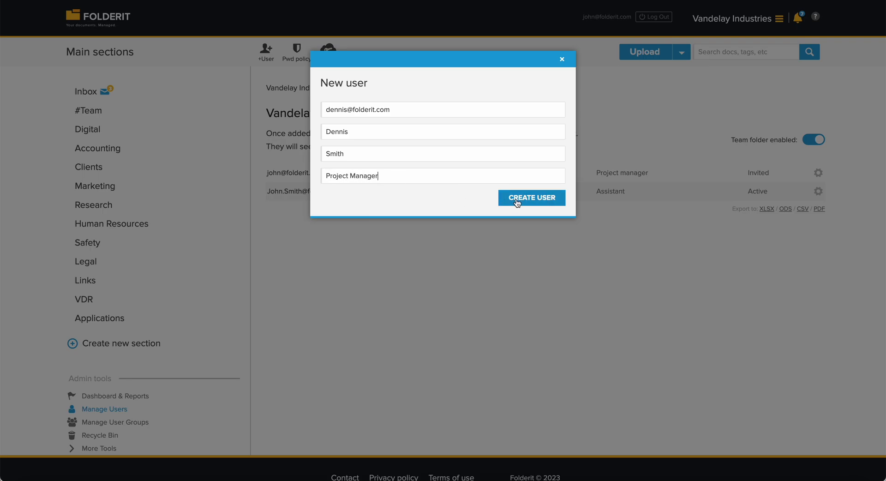
left_click(517, 199)
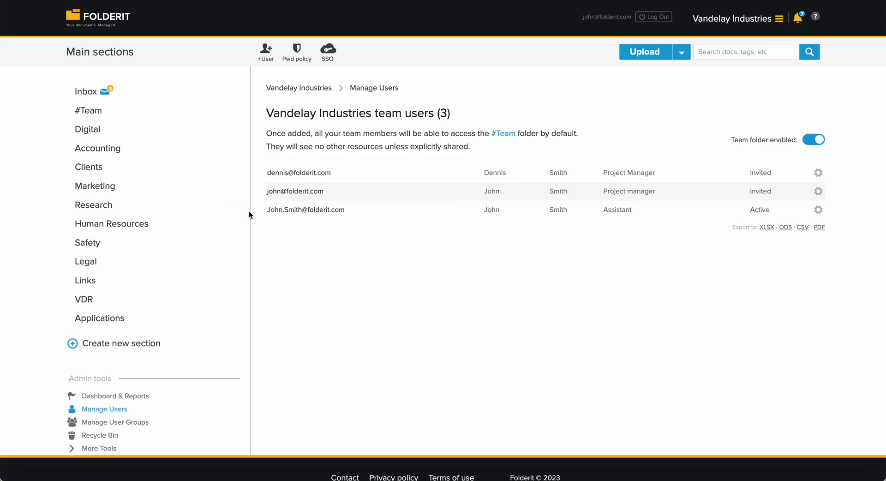
Browse the #Team folder: its Modify page and the Team Building Event Gallery 2021 subfolder.
left_click(88, 111)
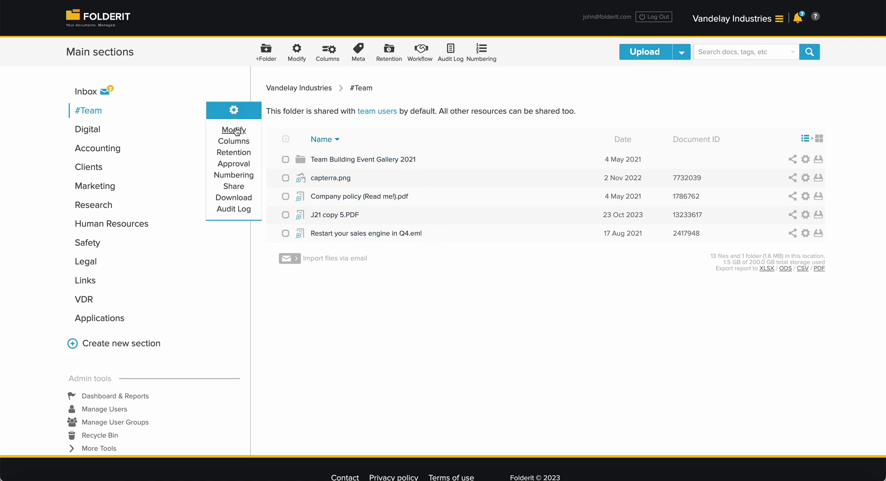
left_click(235, 130)
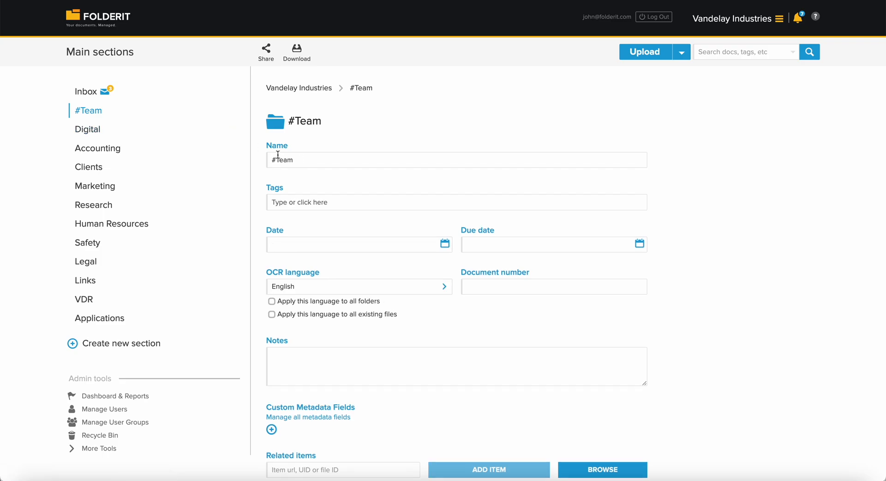
left_click(88, 111)
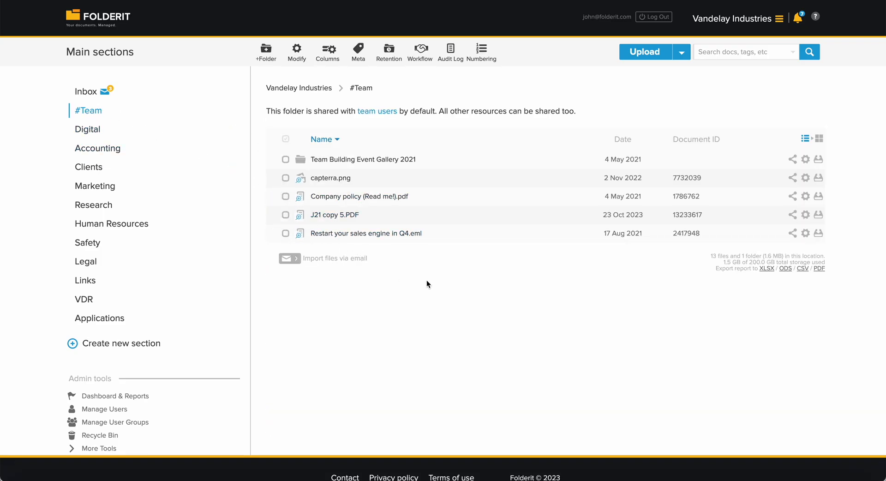
left_click(361, 161)
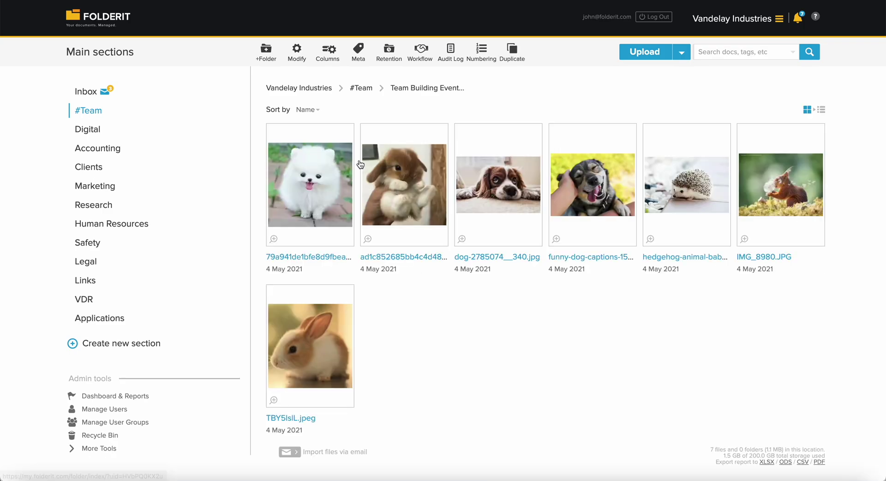
left_click(361, 89)
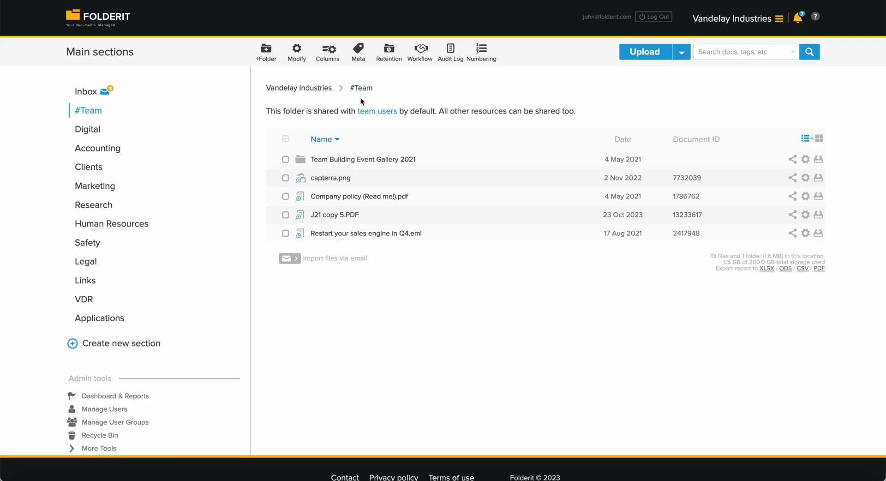
Check Manage Users, then return to the #Team section.
left_click(104, 409)
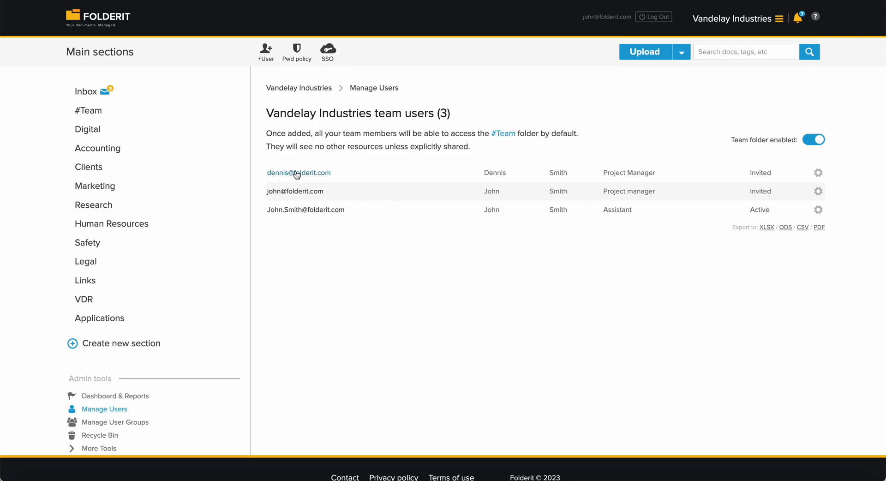
left_click(89, 110)
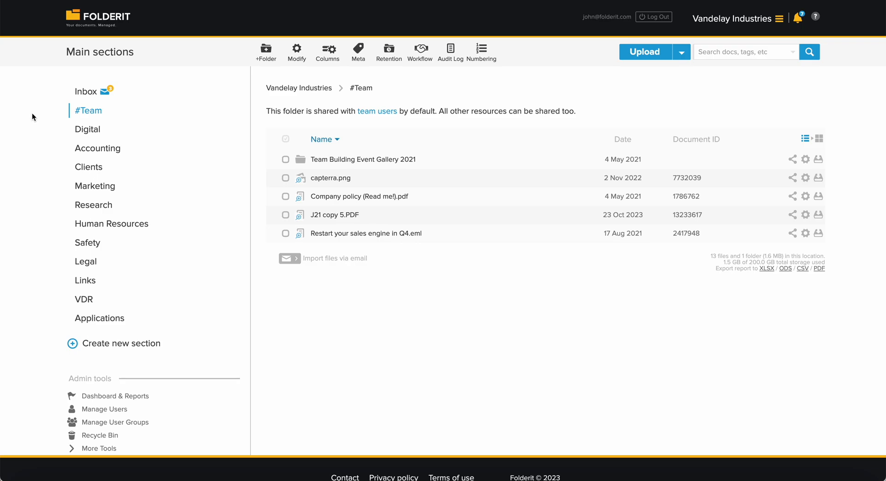
In Clients, open Client A's sharing and review the user groups it could go to.
left_click(88, 167)
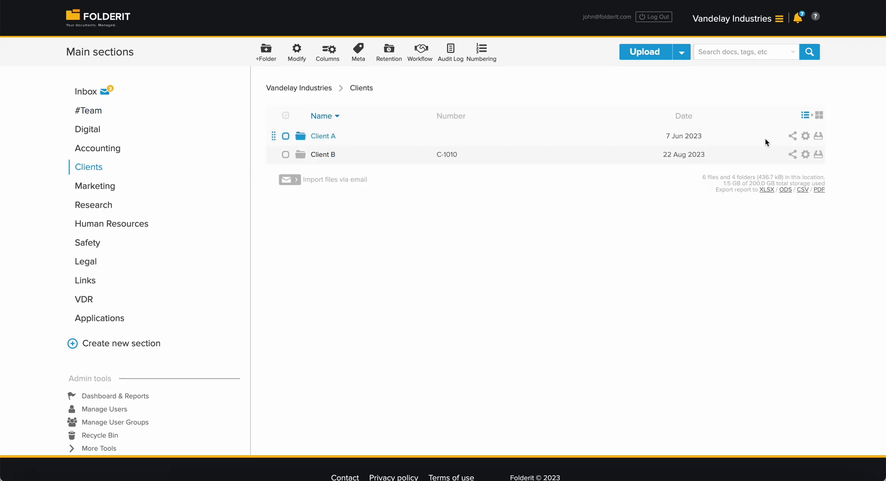
left_click(793, 135)
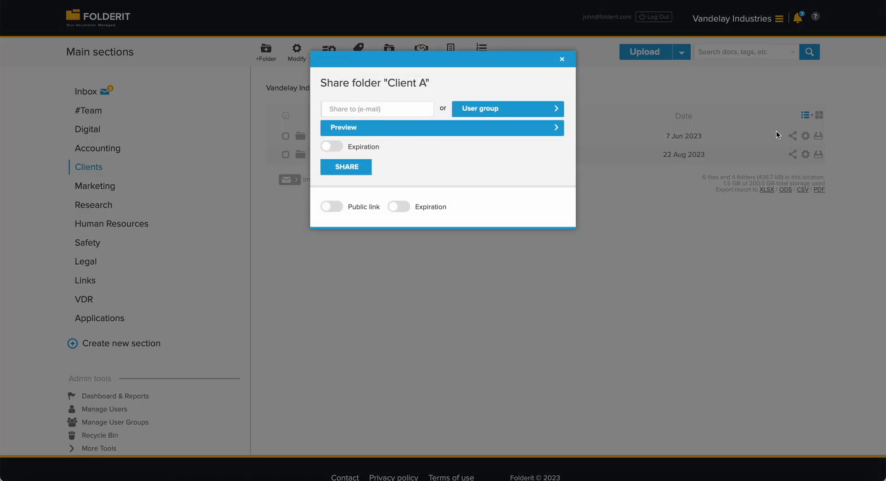
left_click(519, 108)
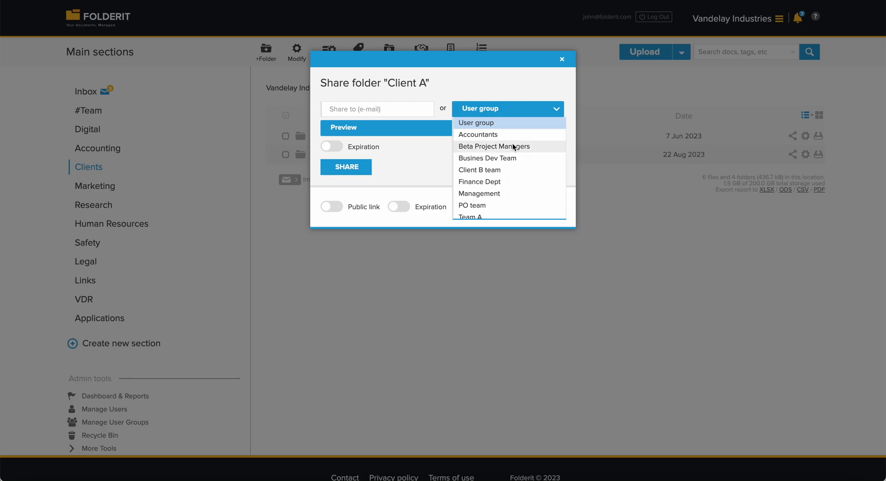
left_click(374, 109)
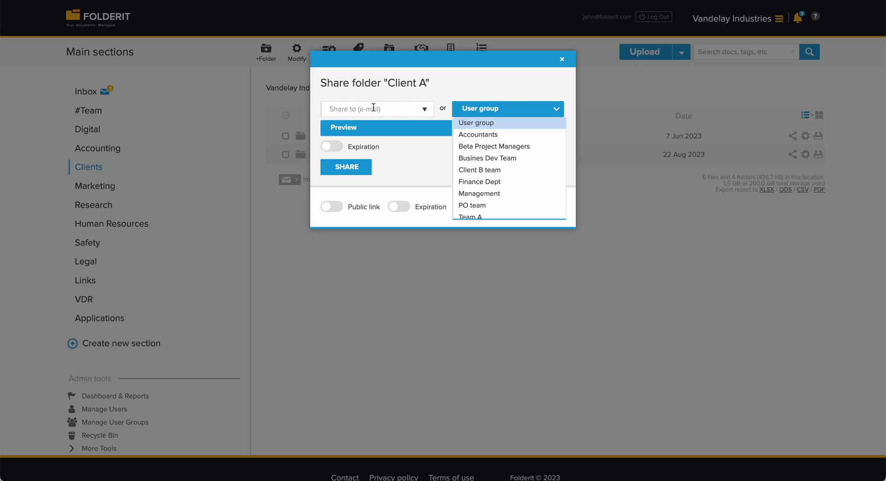
type("denn")
left_click(405, 133)
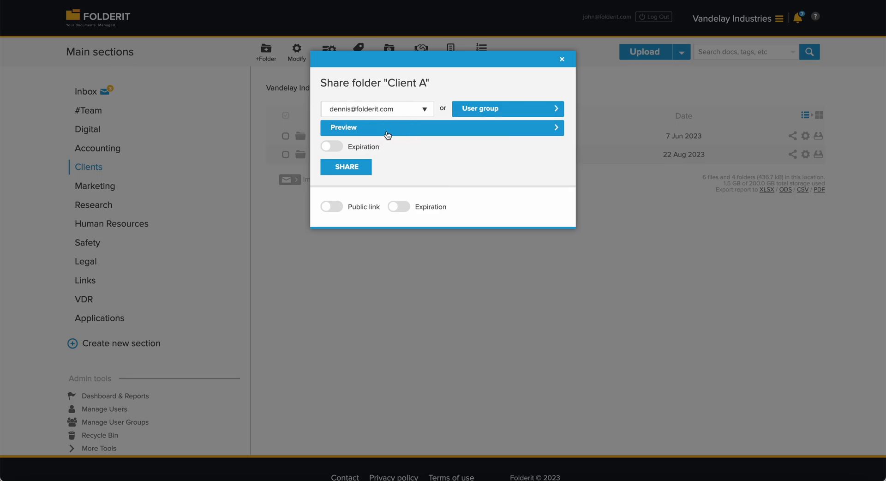
left_click(387, 129)
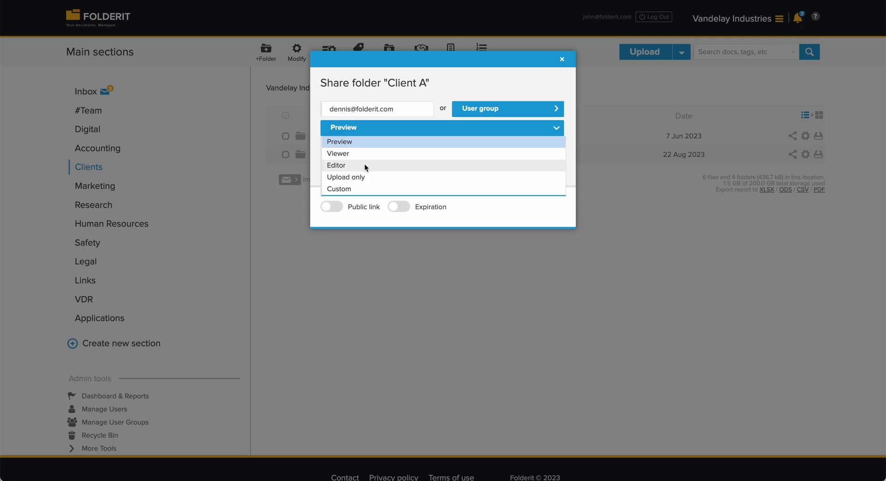
Set Custom permissions allowing folder viewing and the file list, without file preview.
left_click(360, 188)
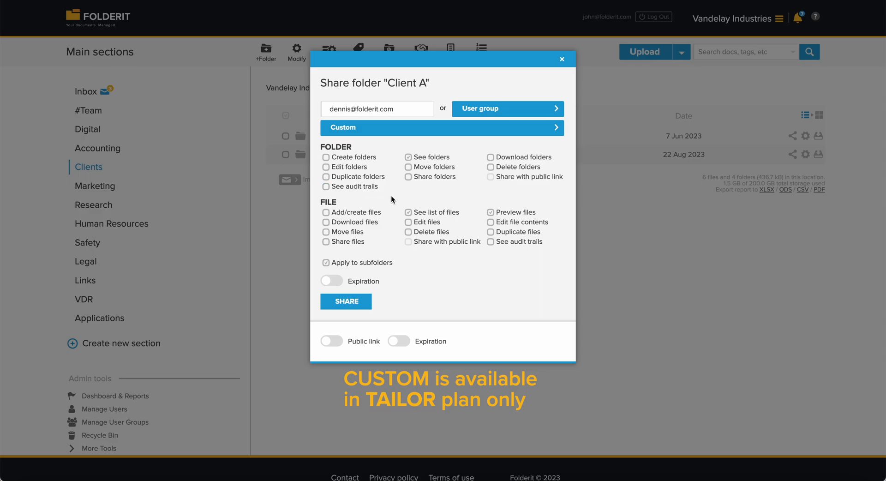
left_click(490, 212)
left_click(408, 212)
left_click(408, 212)
left_click(490, 242)
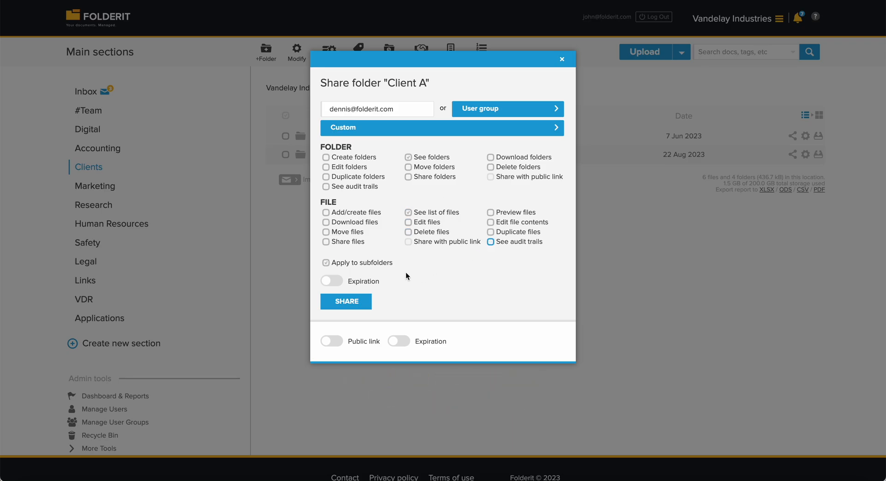
left_click(338, 281)
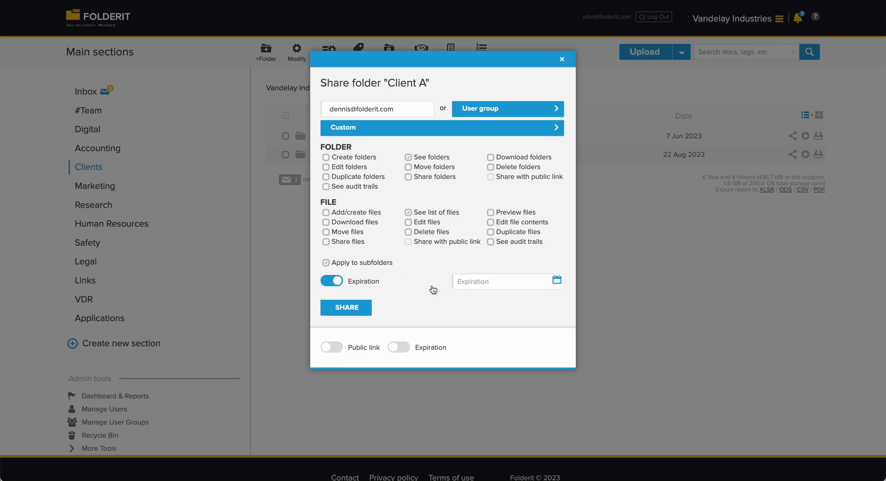
left_click(558, 283)
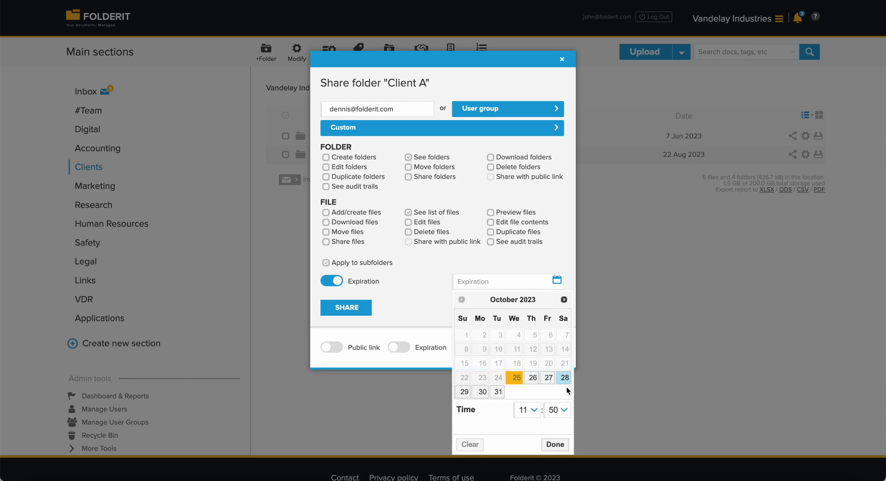
left_click(497, 391)
left_click(555, 445)
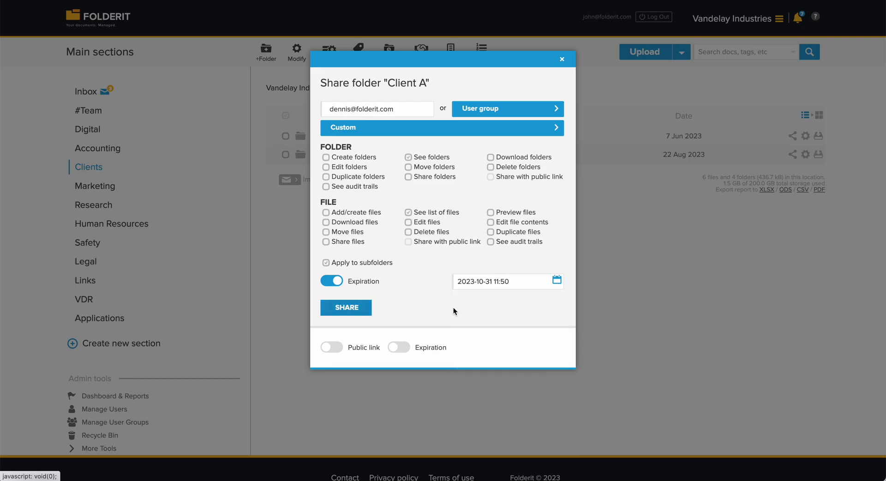
left_click(346, 307)
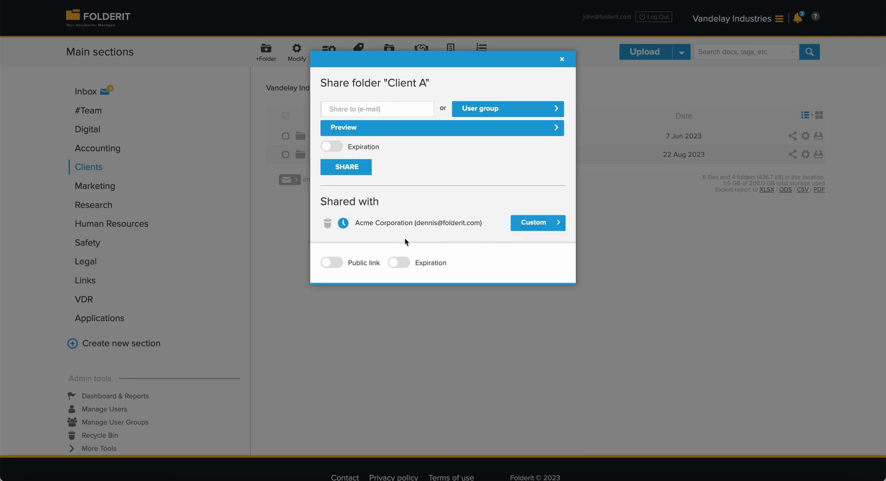
Make Acme Corporation an Editor of Client A.
left_click(553, 226)
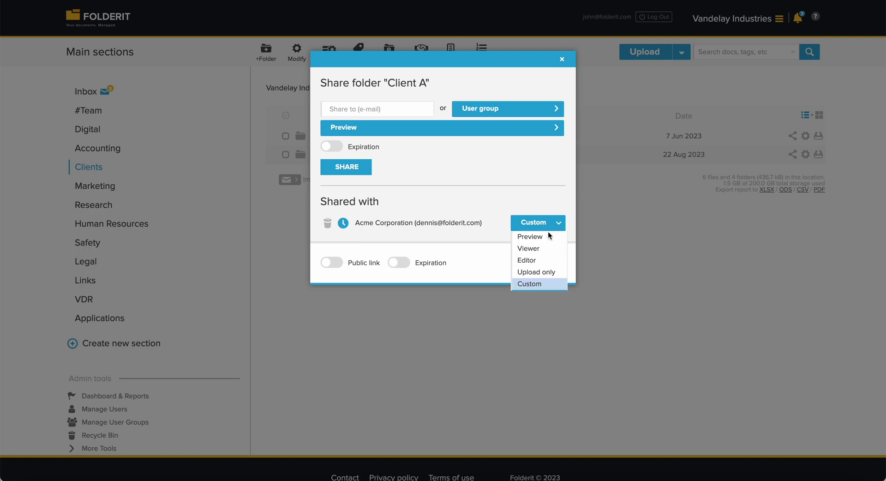
left_click(537, 263)
left_click(575, 233)
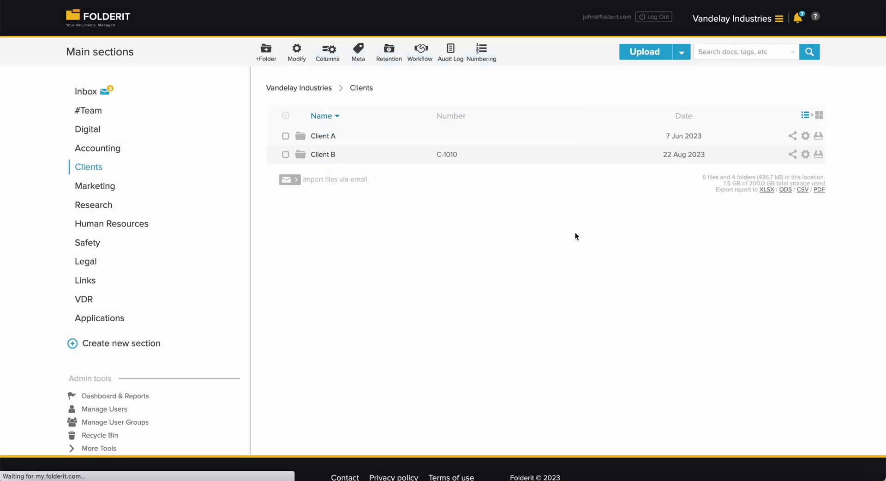
left_click(793, 137)
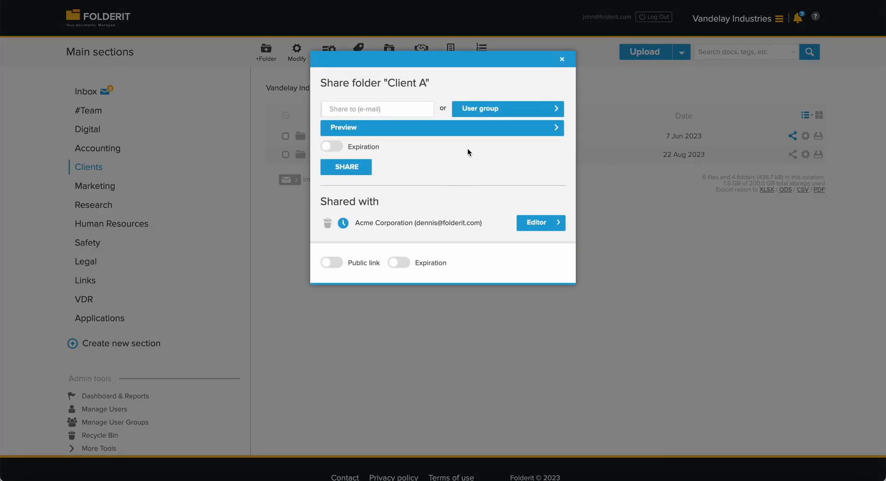
Share Client A with the Accountants group as Viewer and enable a public link.
left_click(483, 112)
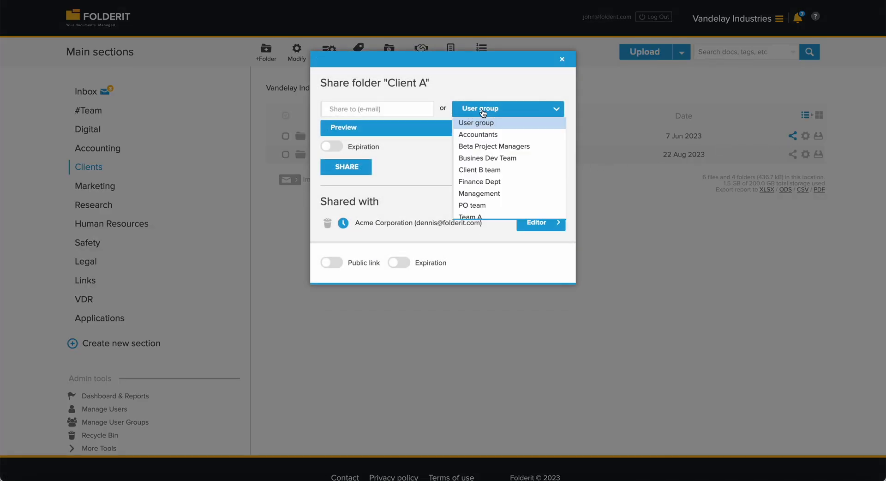
left_click(494, 136)
left_click(425, 129)
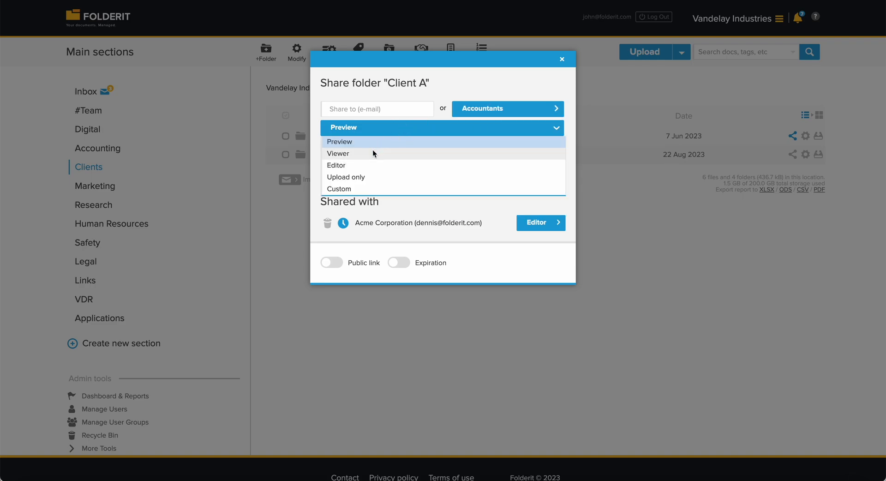
left_click(373, 150)
left_click(347, 167)
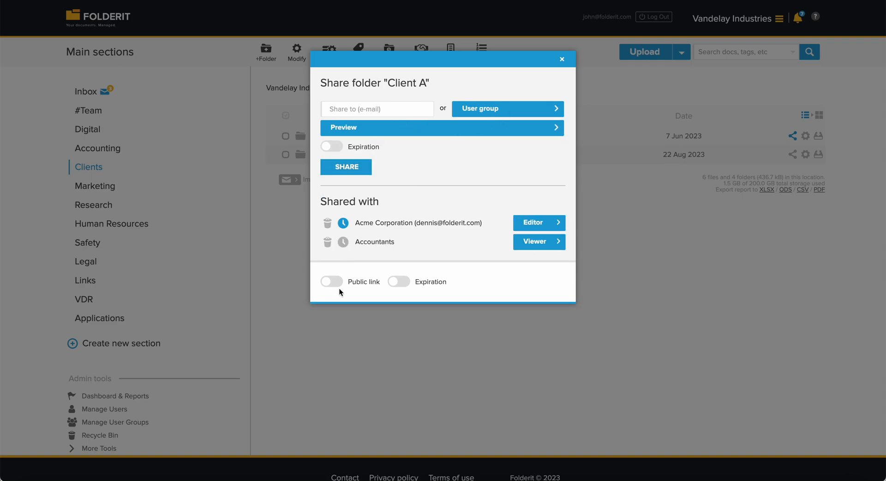
left_click(331, 282)
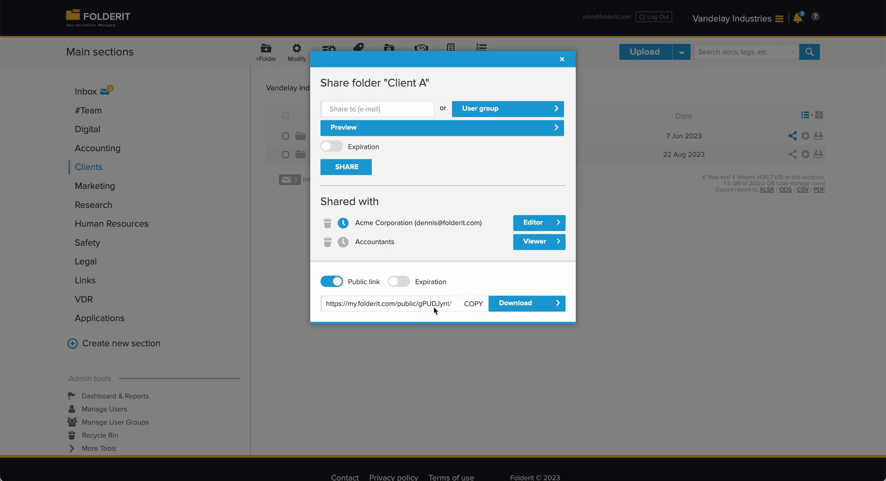
Copy Client A's public link and view its download options.
left_click(473, 306)
left_click(517, 307)
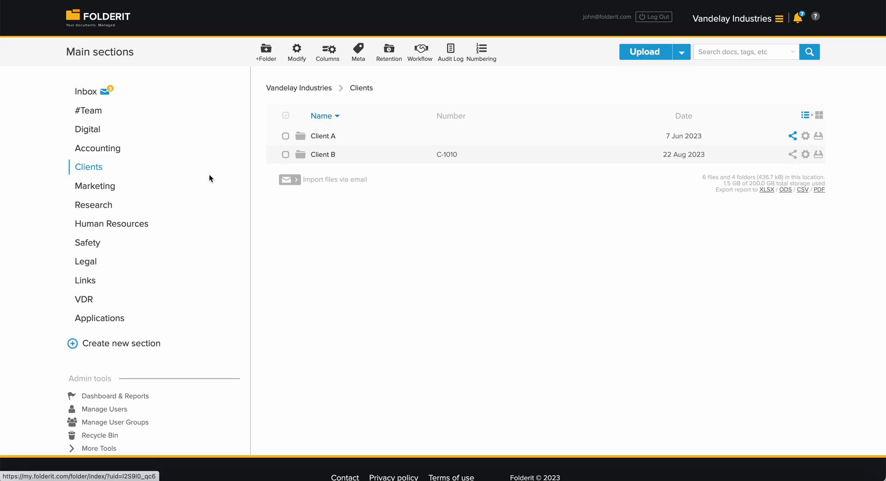
Share the Clients section with the Client B team group.
left_click(233, 170)
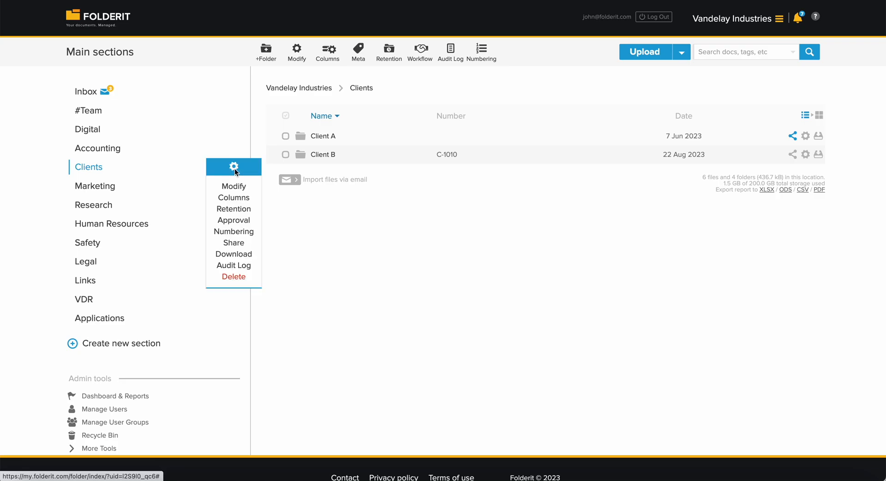
left_click(234, 243)
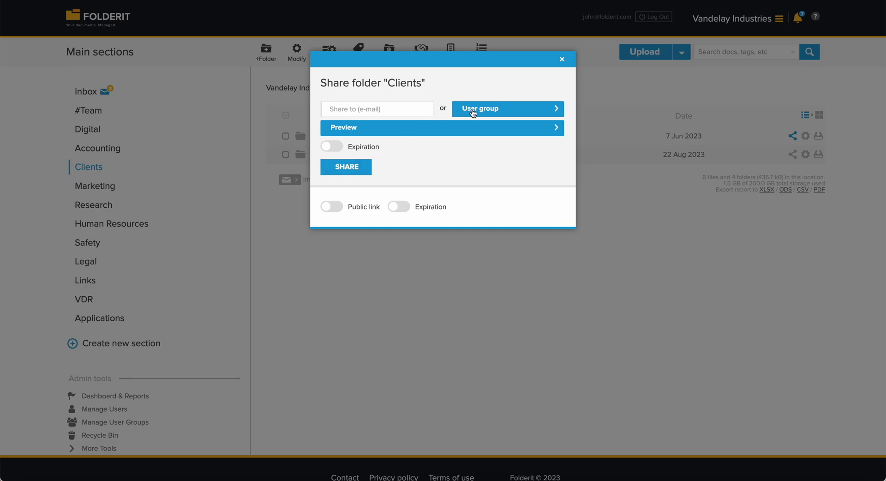
left_click(478, 108)
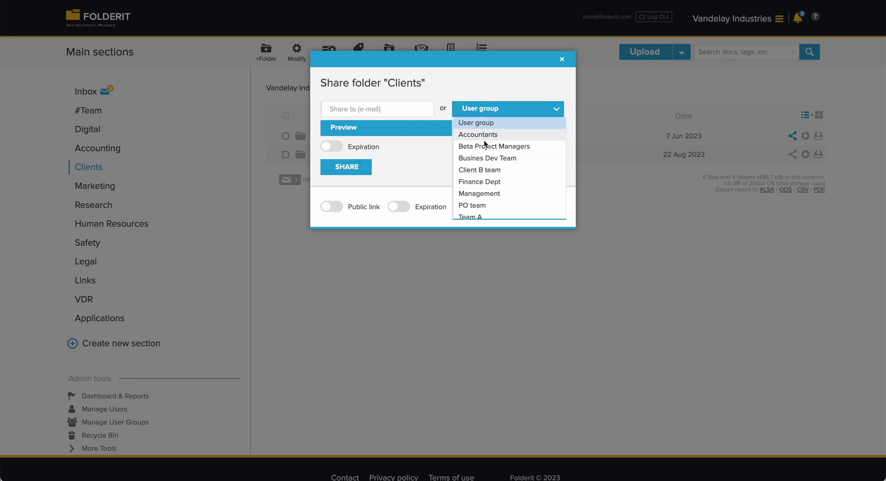
left_click(487, 172)
left_click(346, 167)
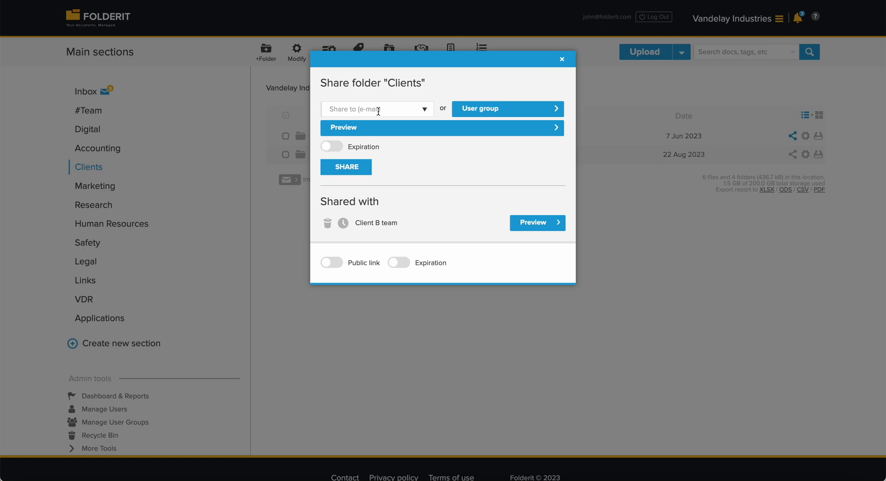
Share Clients with Accountants, set their access to Upload only, and close sharing.
left_click(508, 108)
left_click(488, 137)
left_click(346, 166)
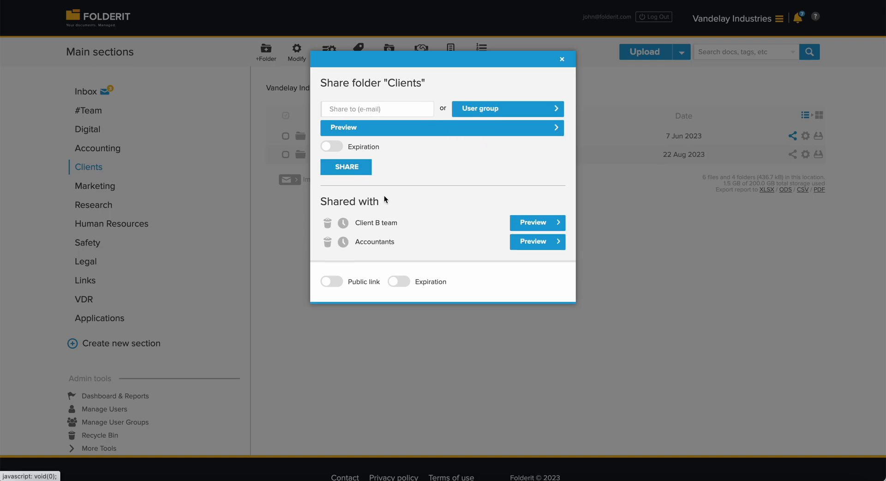
left_click(538, 241)
left_click(530, 226)
left_click(641, 267)
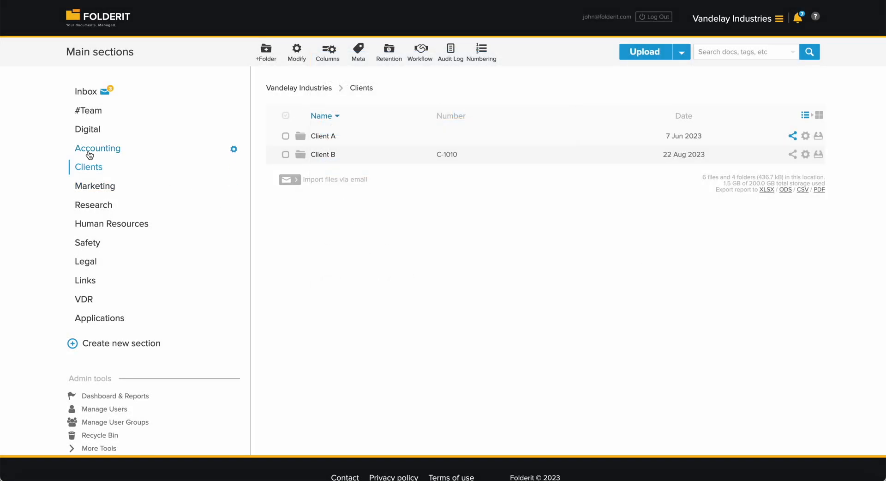
In Metadata > Manage tags, view the Finance tag's details.
left_click(89, 151)
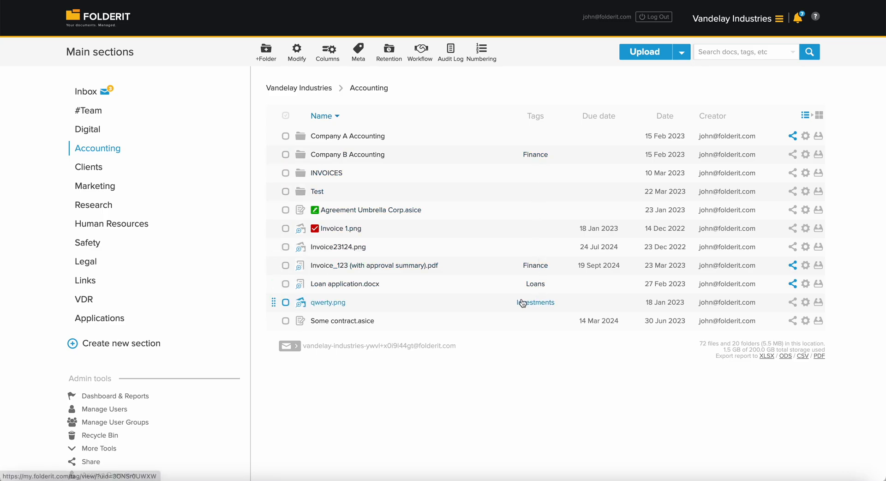
left_click(100, 480)
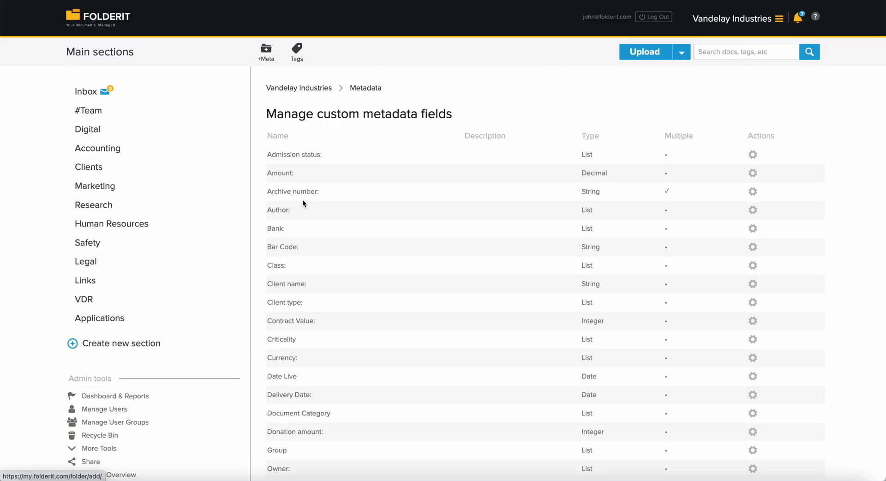
left_click(297, 53)
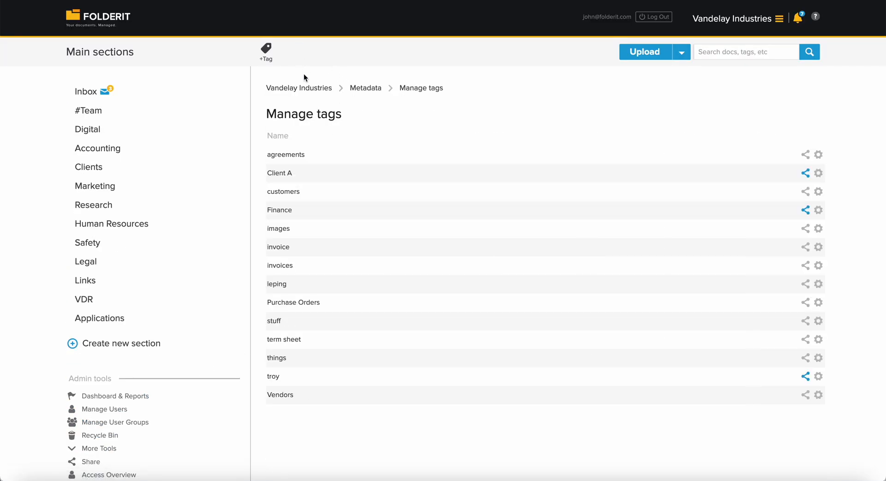
left_click(279, 210)
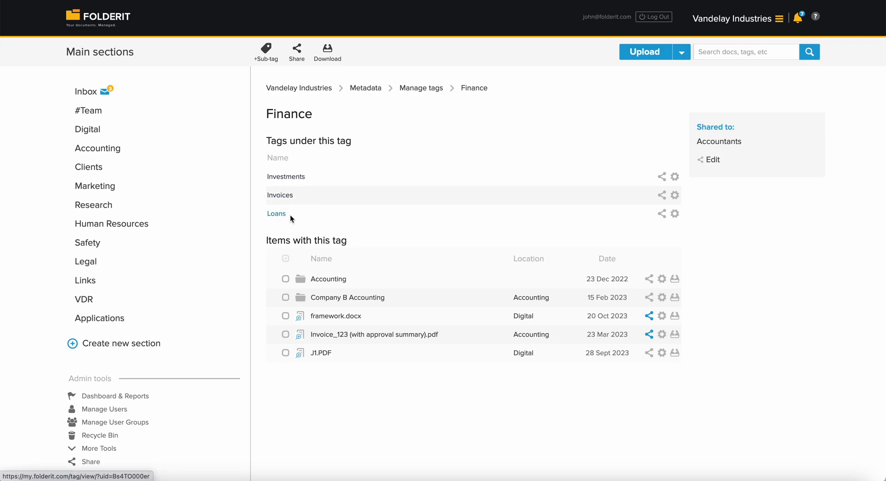
left_click(421, 87)
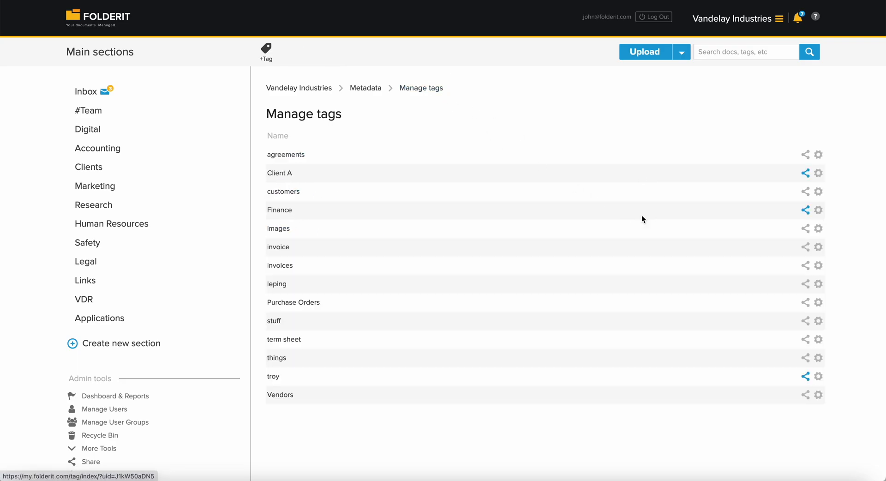
Check the Finance tag's sharing, shown with Accountants as Editor, and close it.
left_click(805, 210)
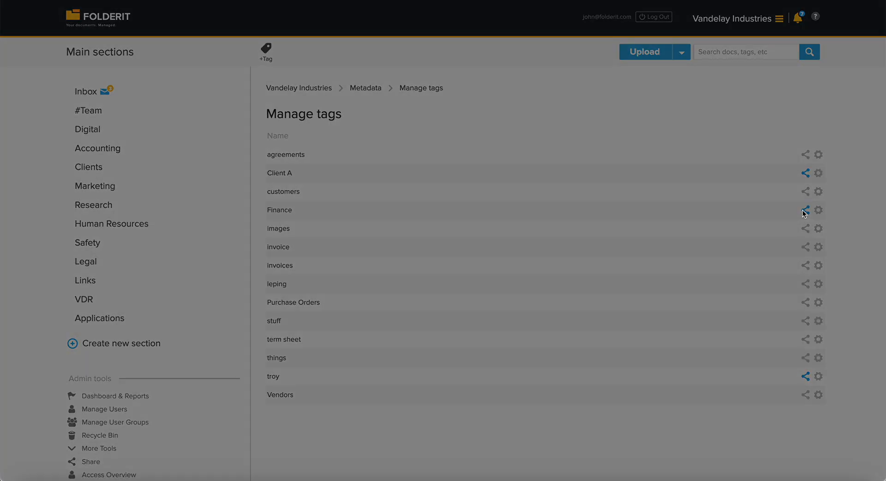
double_click(394, 83)
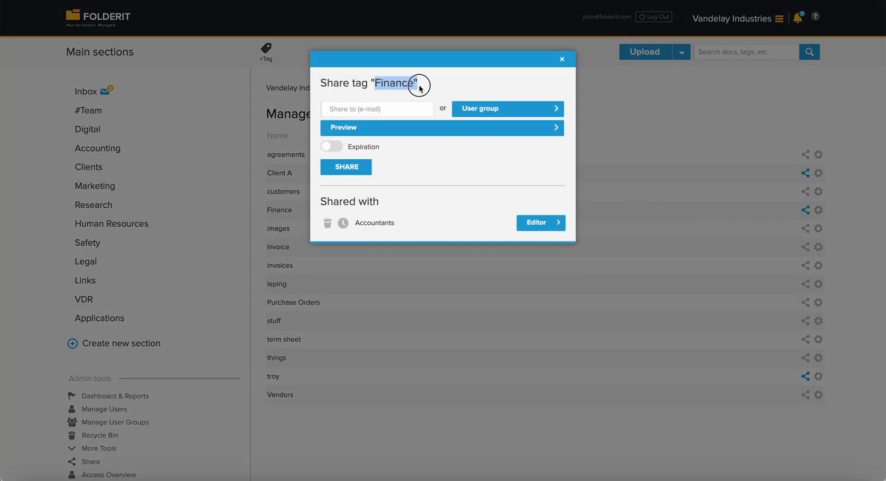
left_click(702, 113)
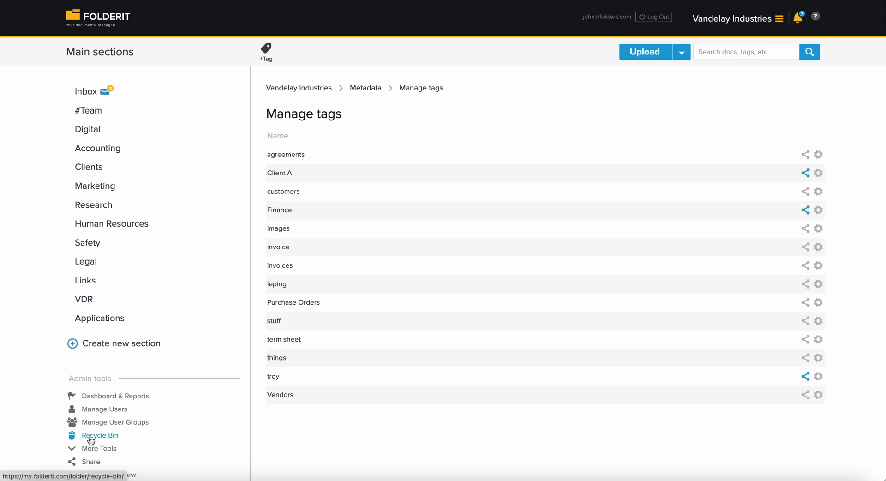
scroll(90, 439, "down", 1)
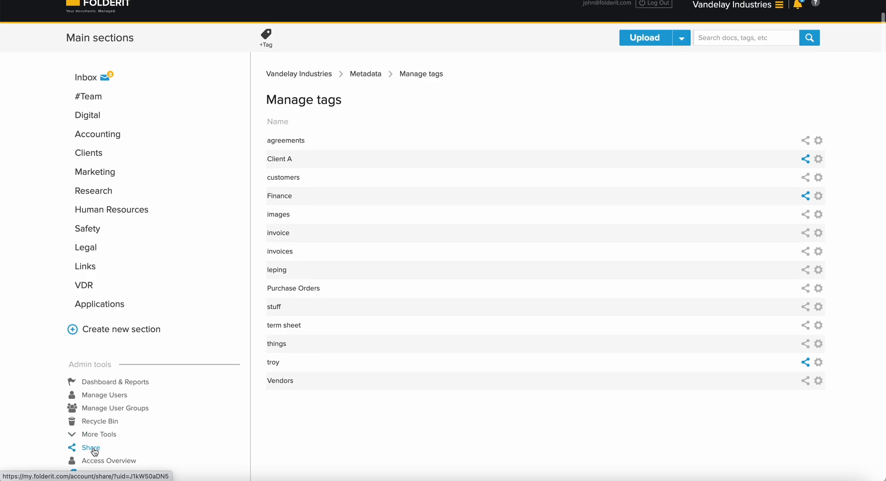
scroll(94, 451, "up", 1)
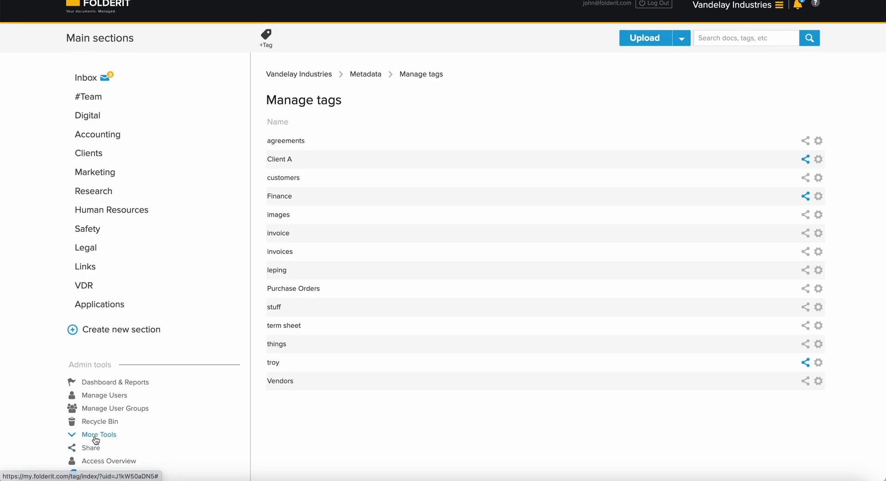
left_click(90, 448)
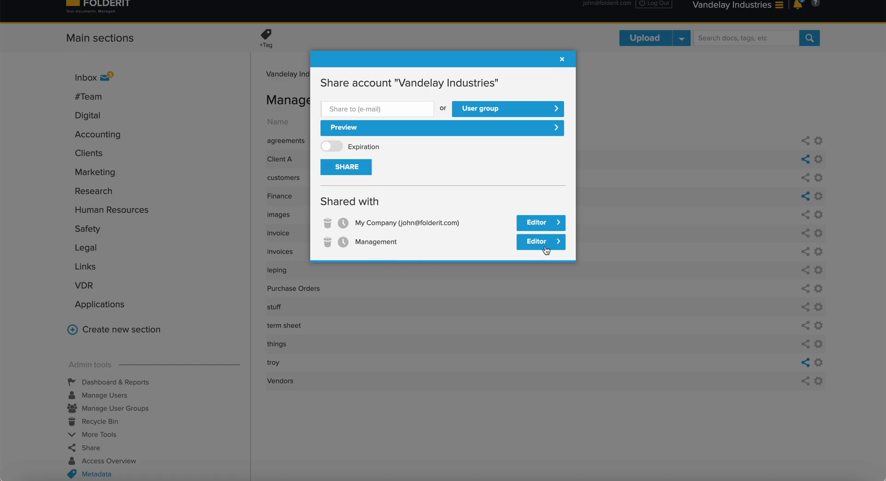
left_click(555, 223)
left_click(381, 127)
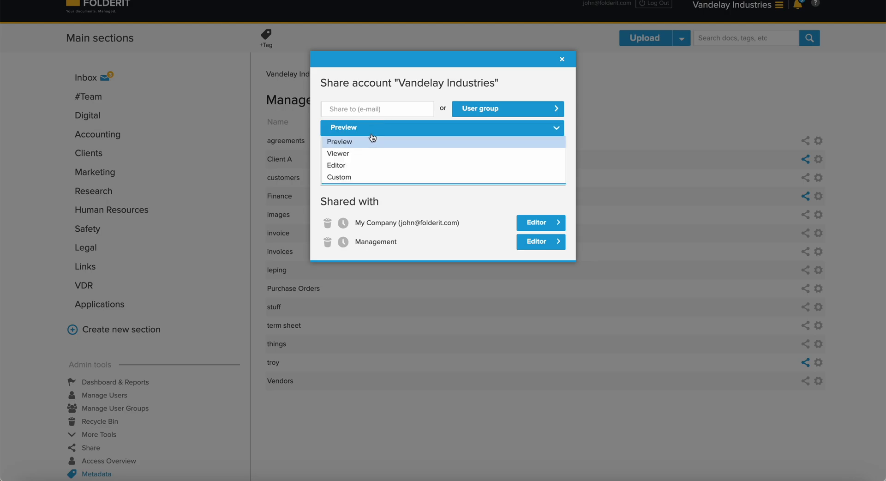
left_click(354, 175)
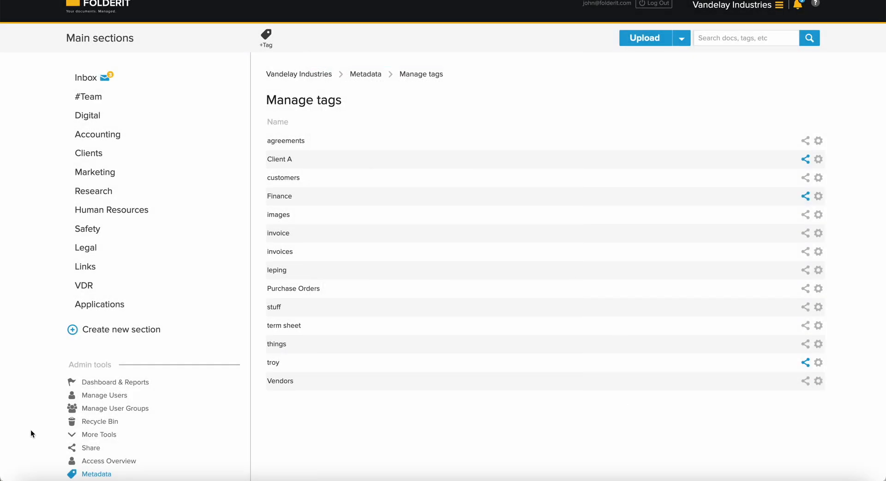
In Manage User Groups, create a group named New Group.
left_click(80, 411)
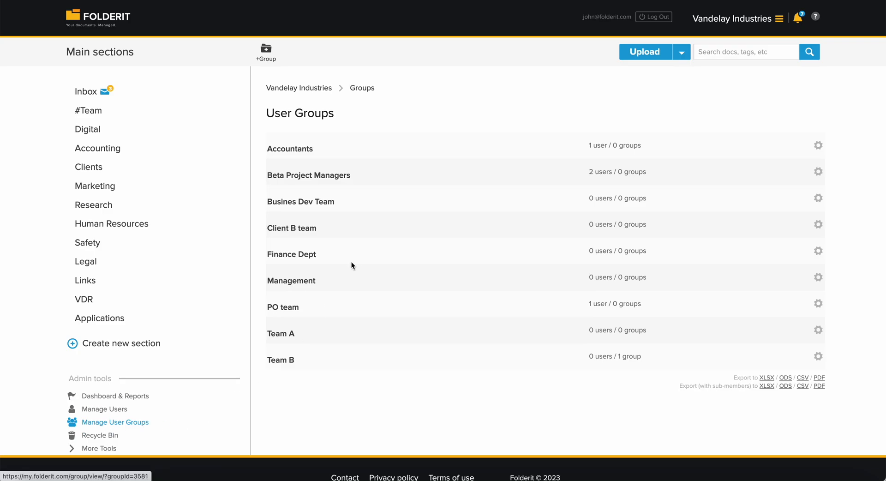
left_click(267, 50)
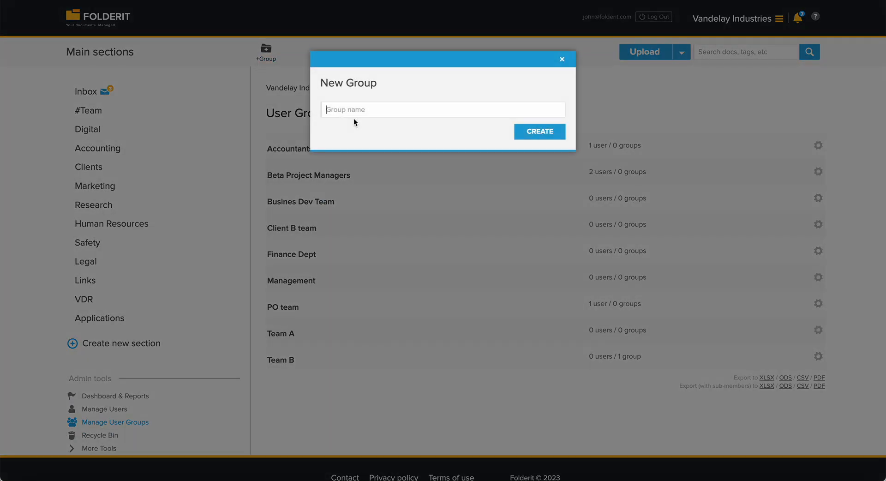
type("New Group")
left_click(540, 131)
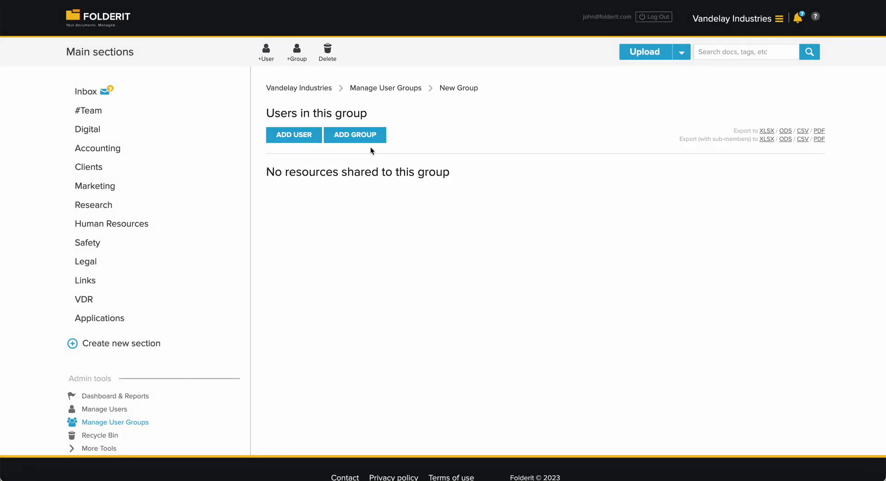
Dismiss Add member without adding anyone and return to the user groups list.
left_click(294, 134)
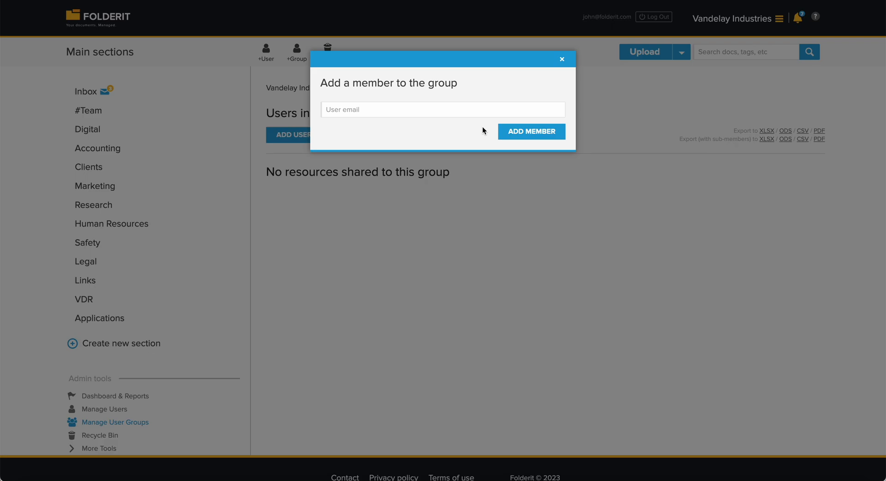
left_click(562, 59)
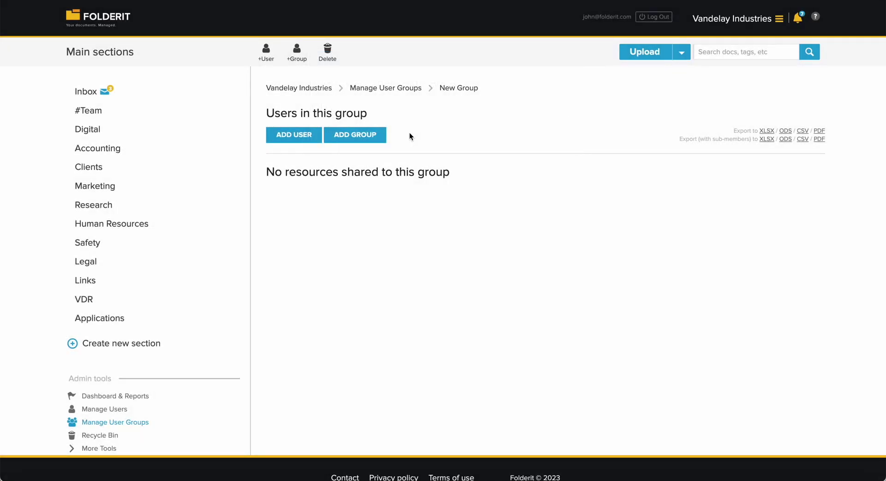
left_click(385, 88)
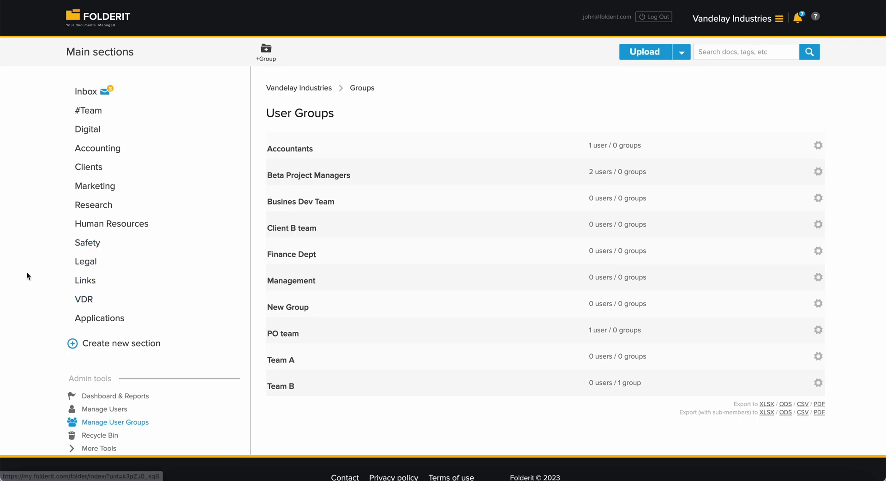
scroll(26, 272, "down", 1)
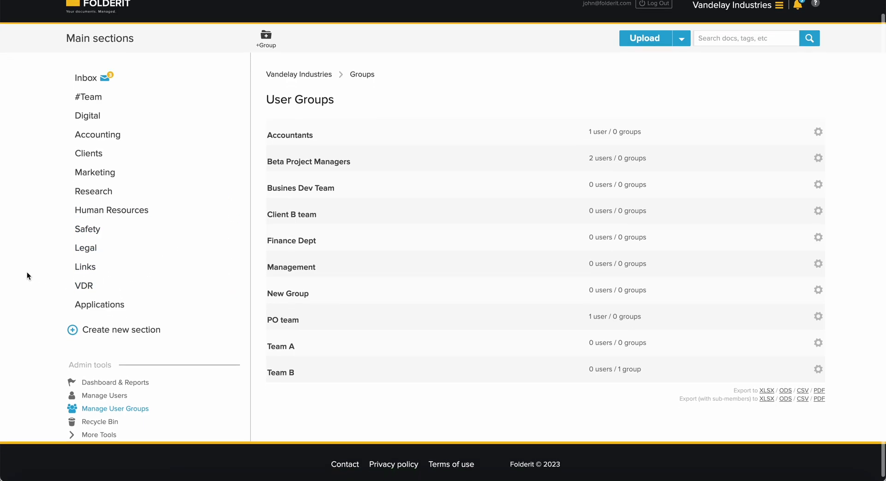
Show the account-wide Access Overview from the More Tools admin menu.
left_click(99, 431)
scroll(108, 416, "down", 2)
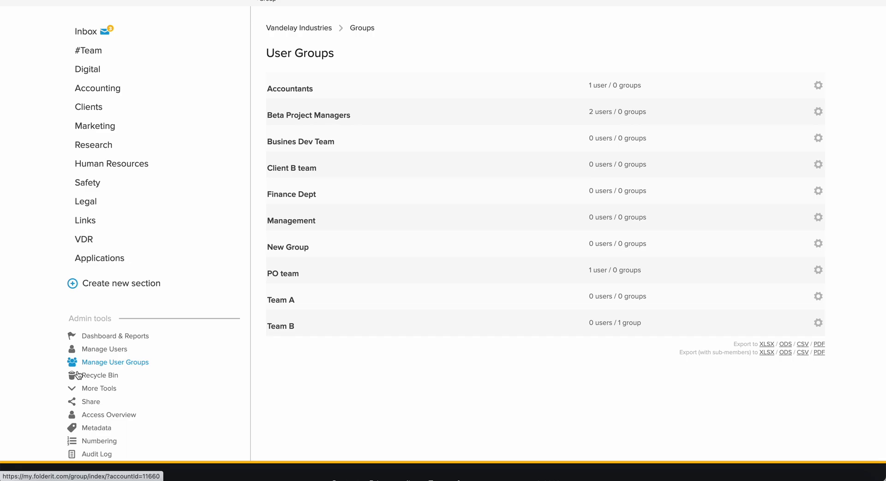
left_click(102, 405)
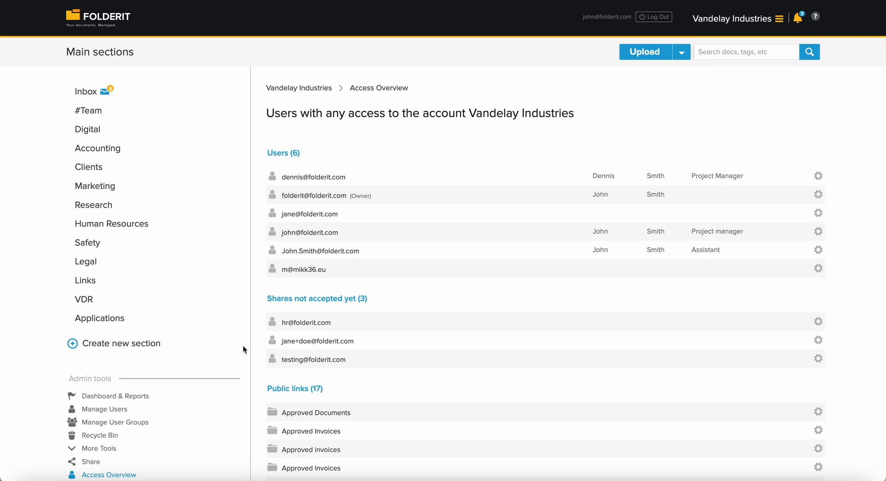
scroll(243, 346, "down", 5)
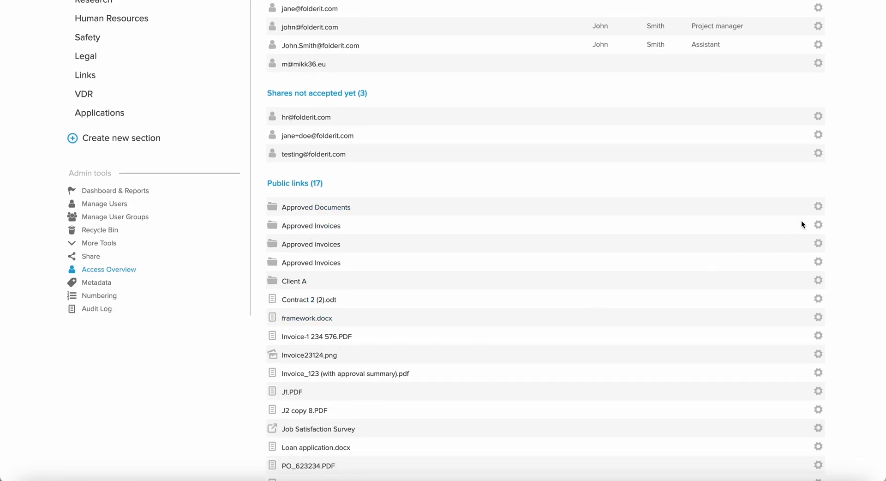
scroll(803, 221, "up", 5)
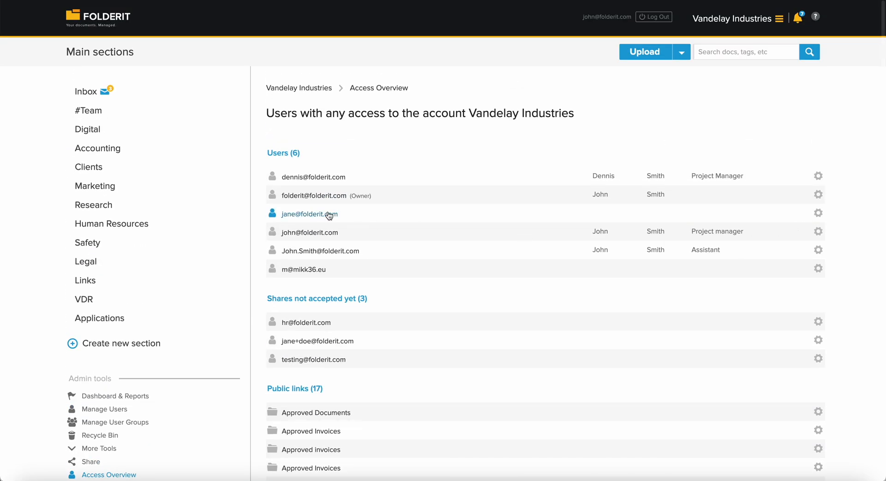
View John.Smith's and the Assistant user's accessible resources, then return to the account Access Overview.
left_click(305, 251)
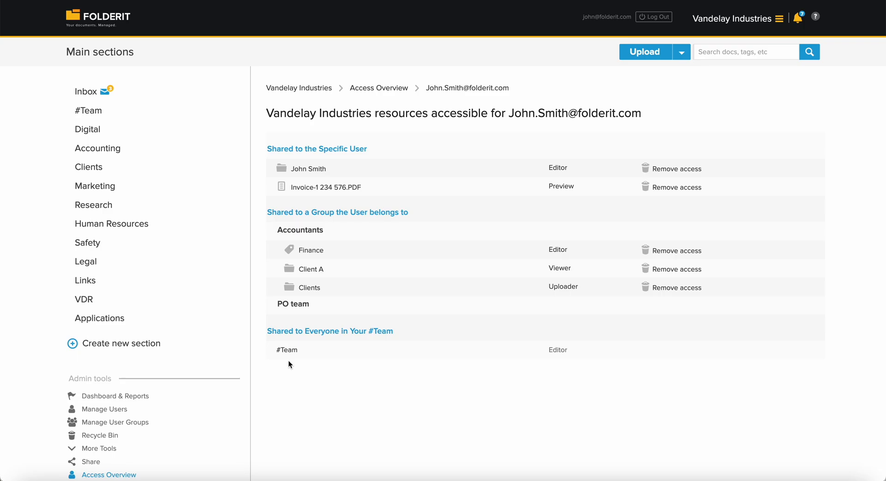
left_click(103, 409)
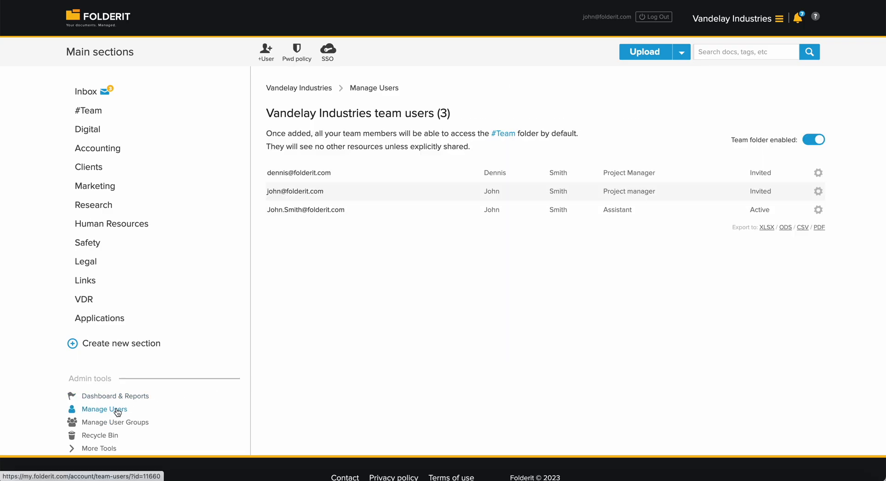
left_click(306, 209)
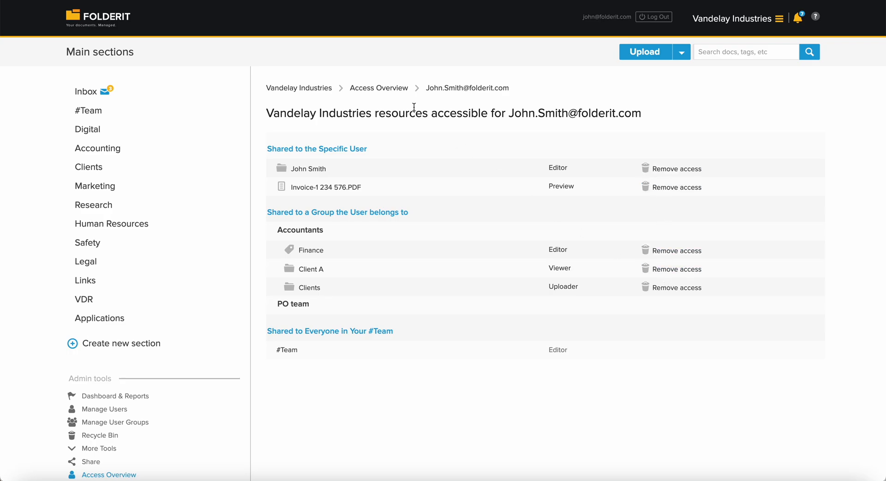
left_click(379, 89)
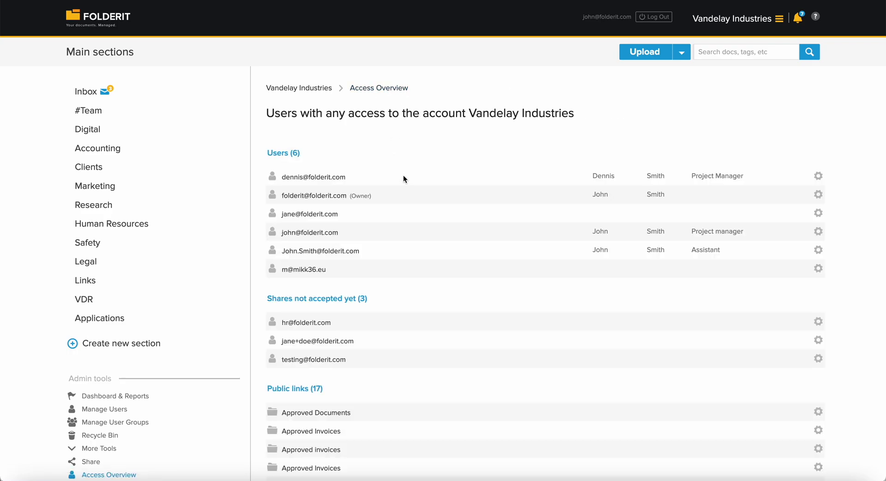
Show the Active user's Remove all access action without using it, then go to the Accounting section.
left_click(104, 409)
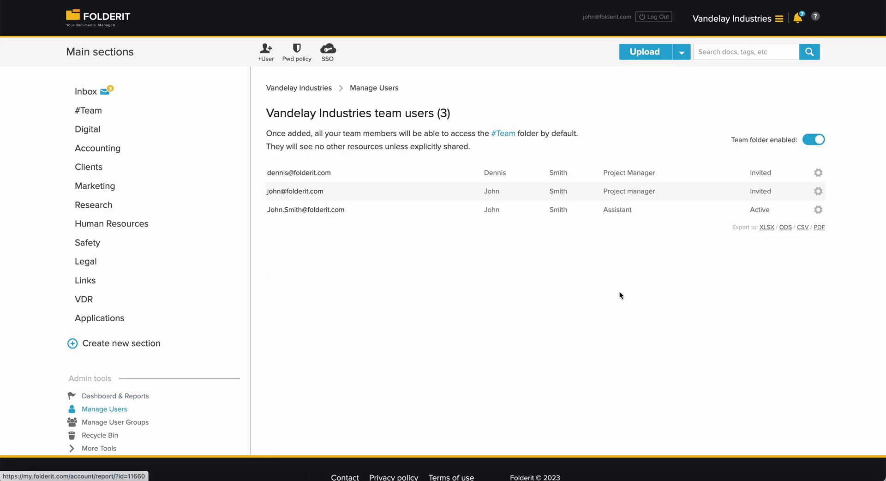
left_click(819, 211)
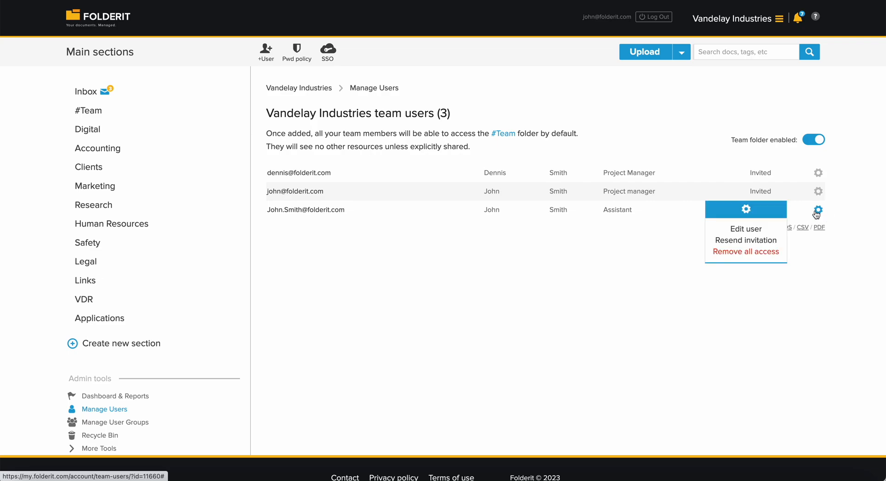
left_click(608, 257)
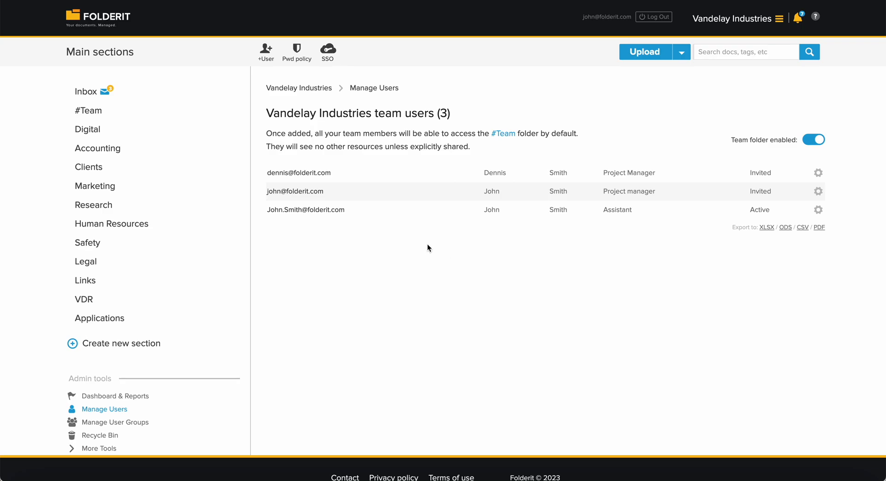
left_click(96, 149)
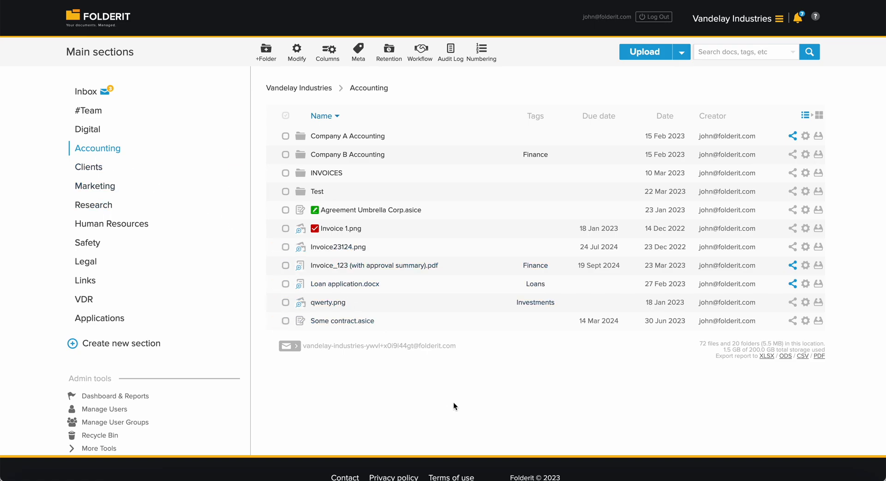